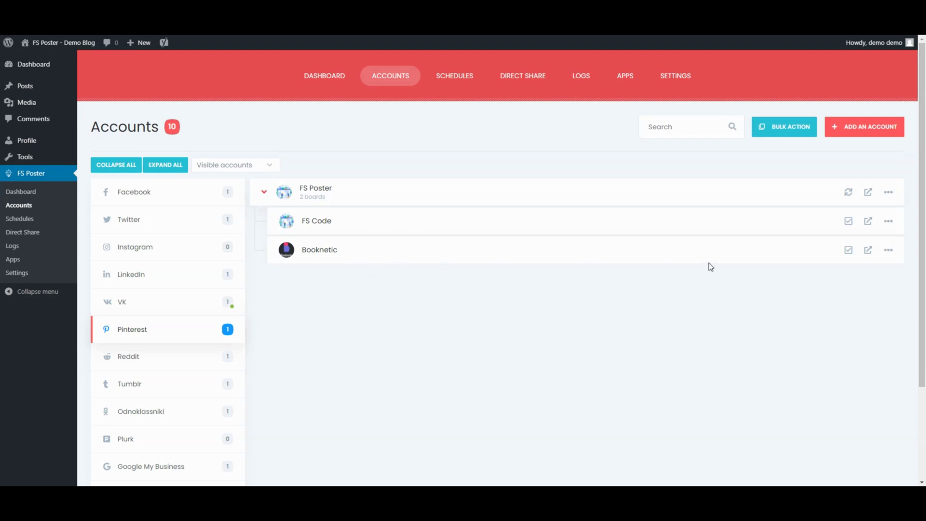
# Activate the Booknetic Pinterest board, then display the LinkedIn accounts
pyautogui.click(847, 251)
pyautogui.click(825, 275)
pyautogui.click(175, 274)
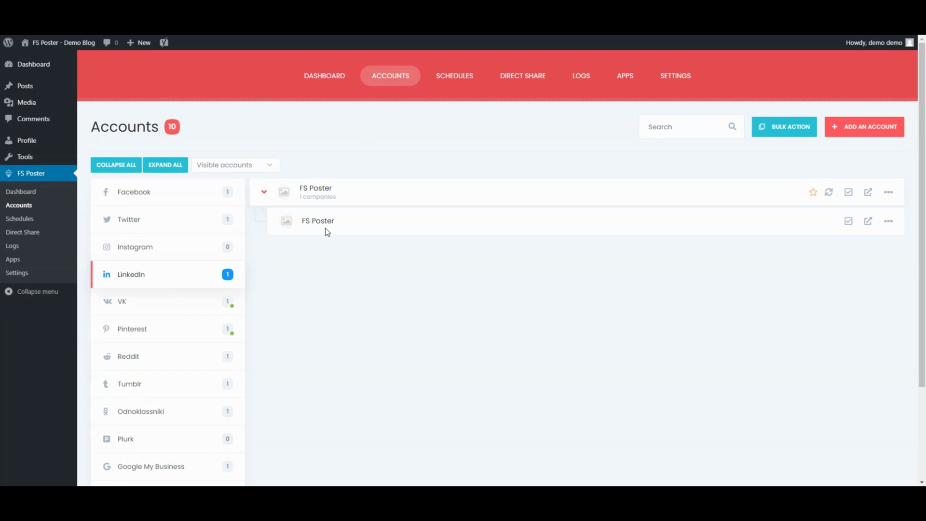
# Add schedule 'Test' starting 05/13/2021 at 06:18 PM with a 20-minute posting interval
pyautogui.click(467, 79)
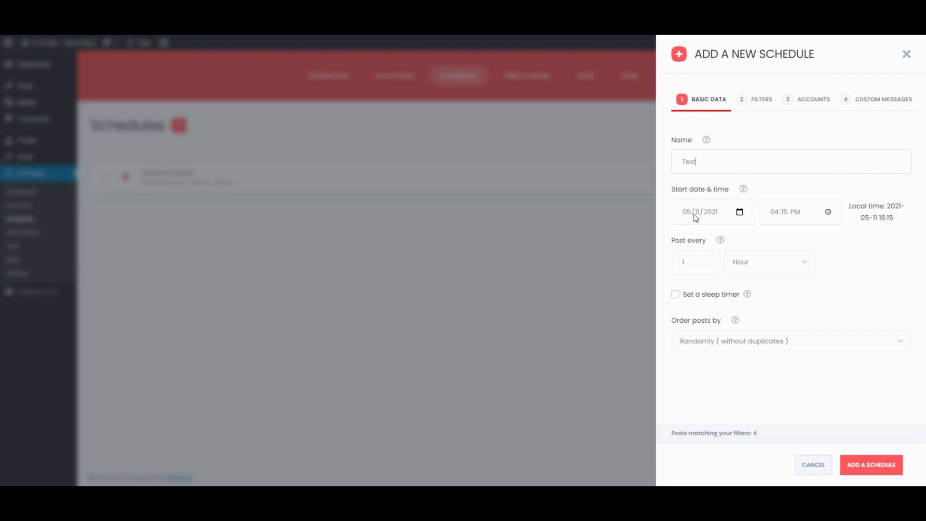
pyautogui.click(739, 213)
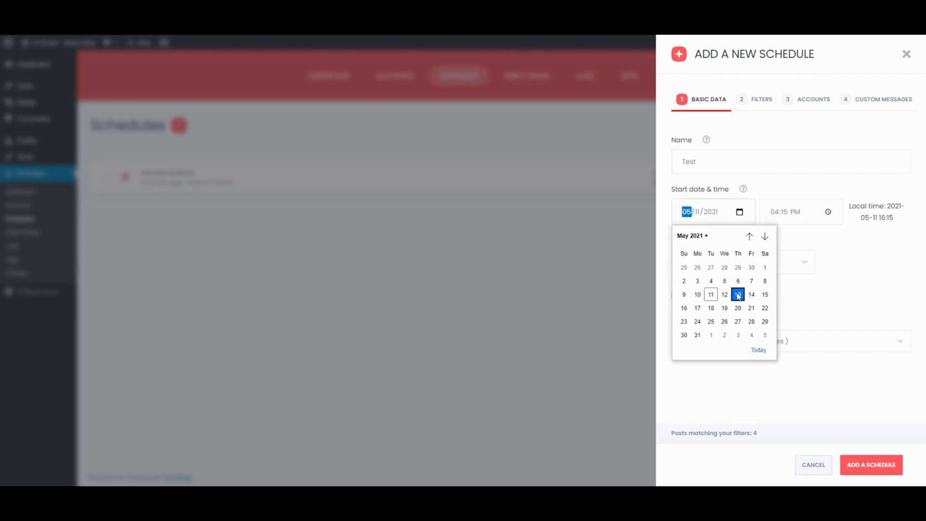
pyautogui.click(738, 294)
pyautogui.click(828, 212)
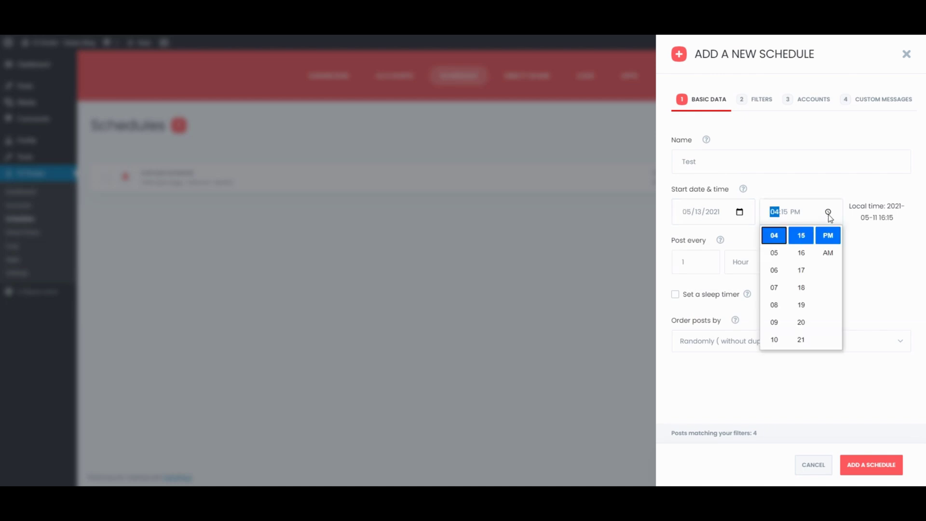
pyautogui.click(775, 270)
pyautogui.click(801, 288)
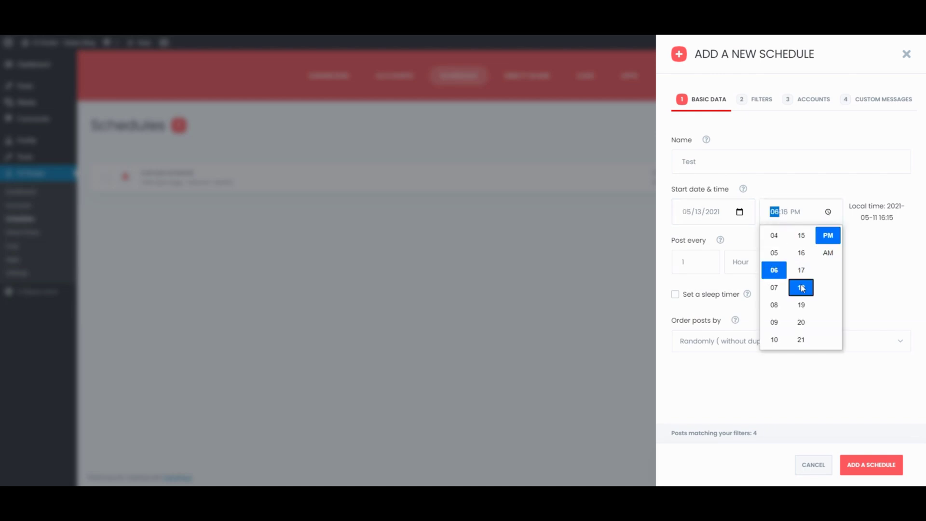
pyautogui.click(836, 195)
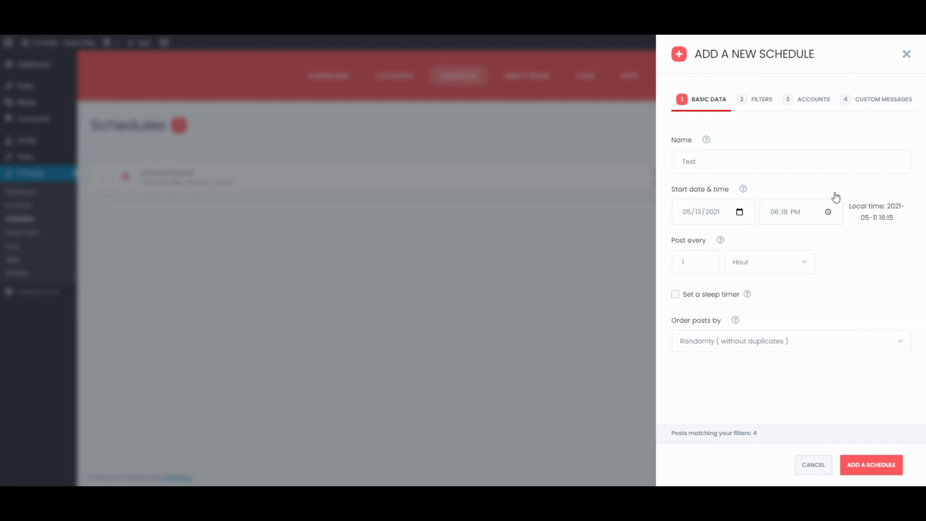
pyautogui.moveTo(694, 262)
pyautogui.click(681, 264)
pyautogui.write('20')
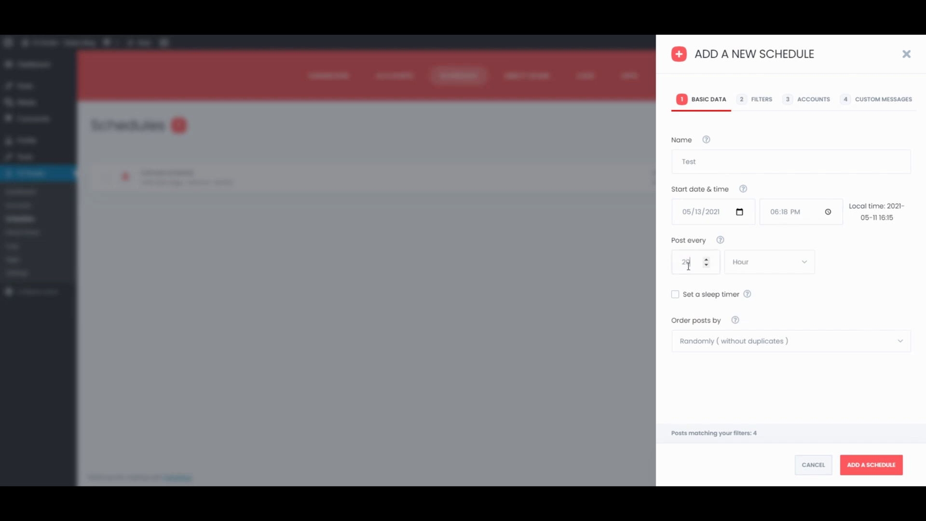
pyautogui.click(757, 262)
pyautogui.click(753, 290)
# Enable the sleep timer with a start time of 10:20 PM
pyautogui.click(676, 294)
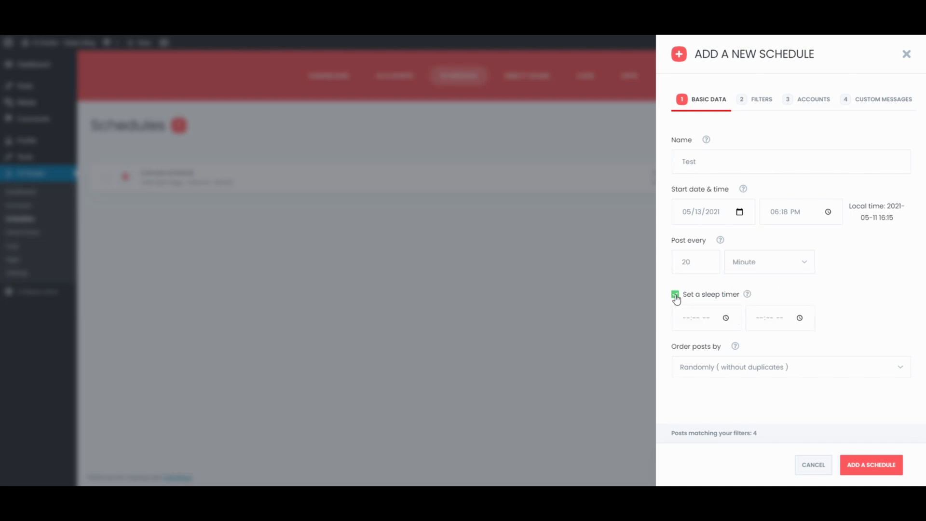
pyautogui.click(724, 318)
pyautogui.click(686, 376)
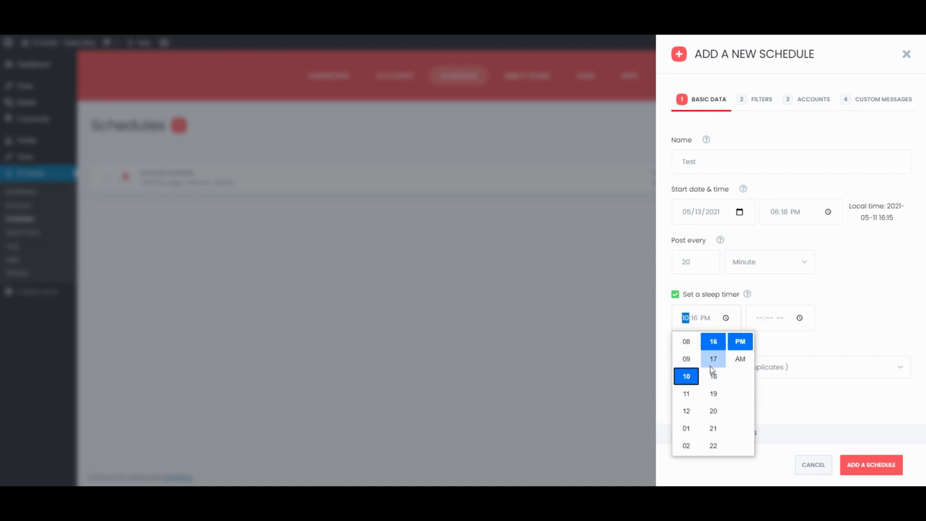
pyautogui.click(713, 410)
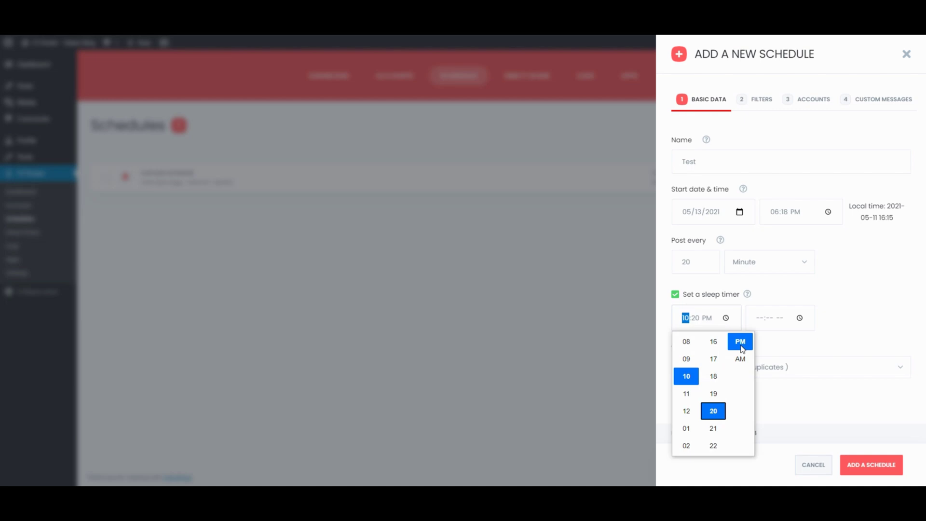
pyautogui.click(740, 343)
pyautogui.click(760, 347)
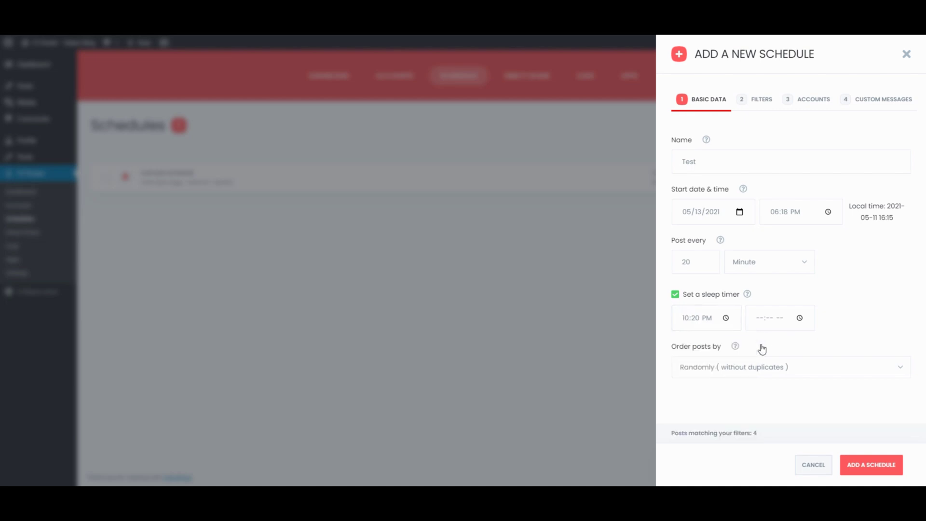
# Set the sleep timer's end time to 10:20 AM
pyautogui.click(759, 318)
pyautogui.click(799, 317)
pyautogui.click(760, 377)
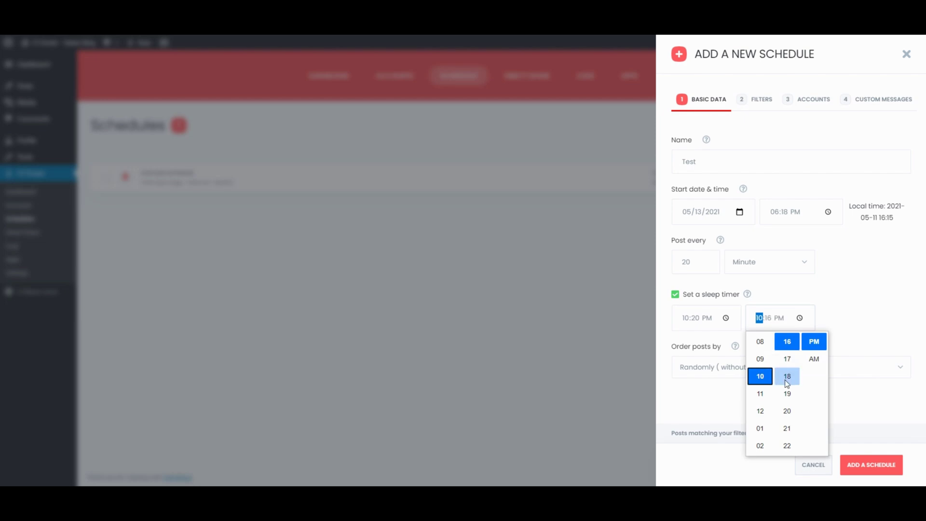
pyautogui.click(786, 410)
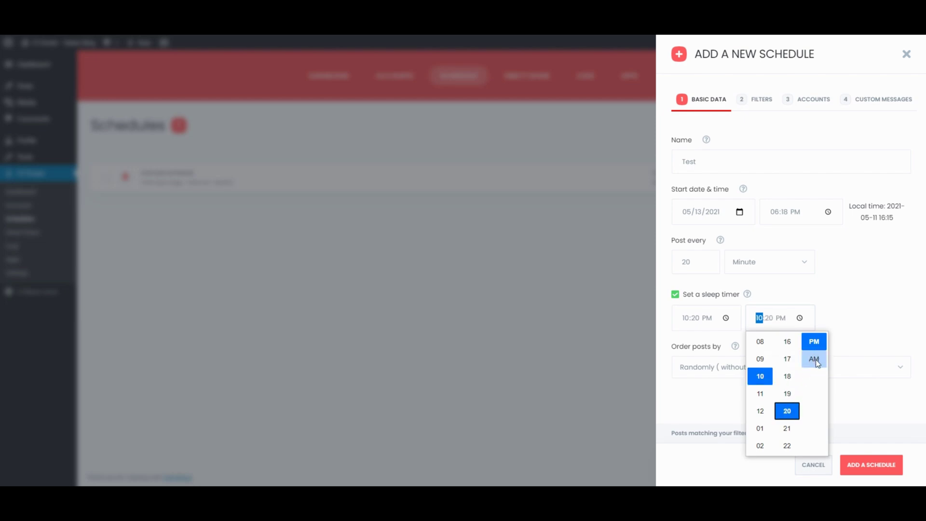
pyautogui.click(813, 358)
pyautogui.click(859, 357)
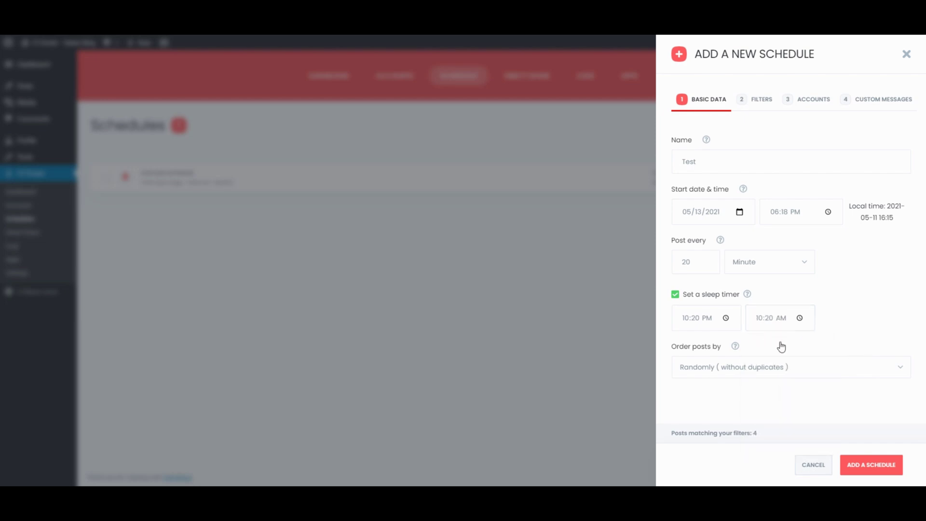
pyautogui.click(812, 368)
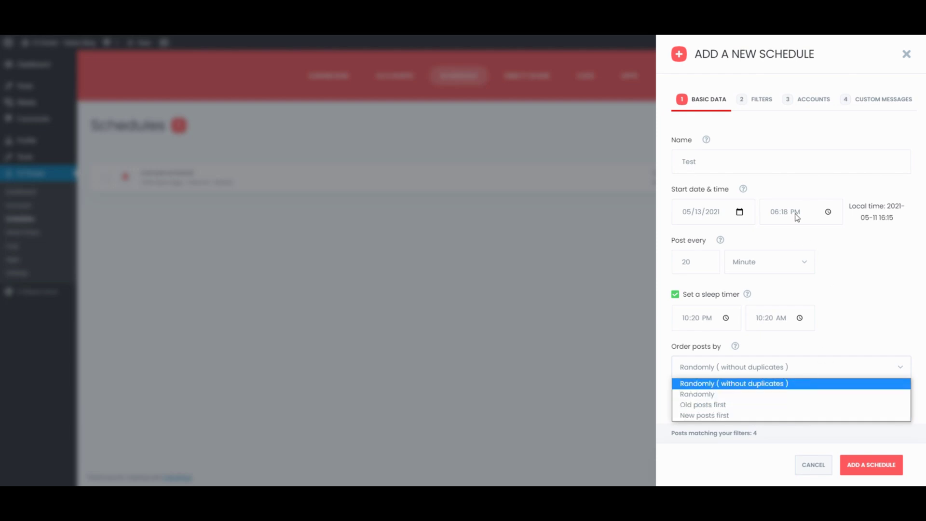
# Filter by published time 'The last year' and review the post type and category options
pyautogui.click(767, 102)
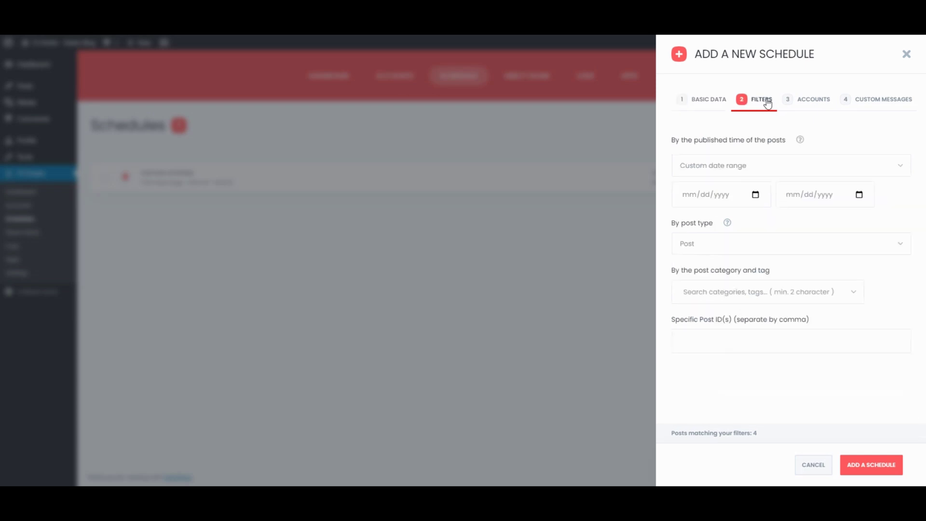
pyautogui.click(748, 166)
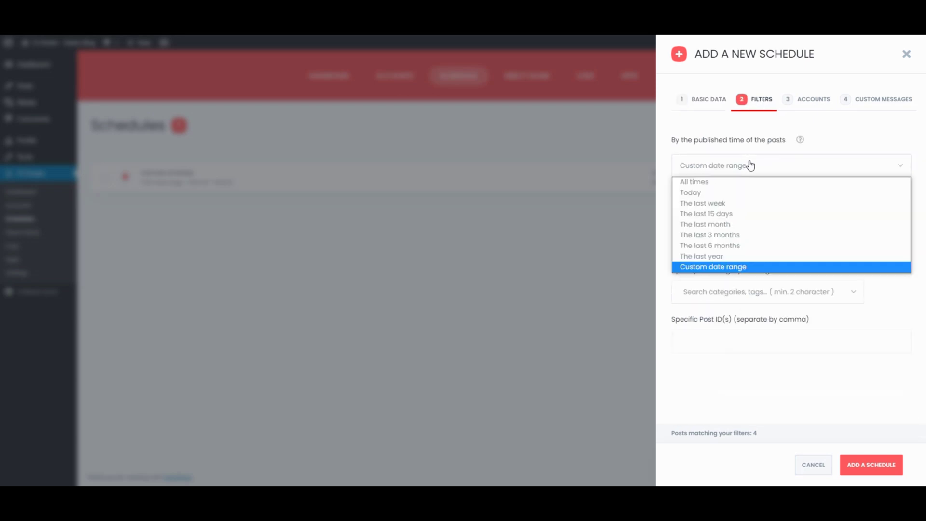
pyautogui.click(718, 256)
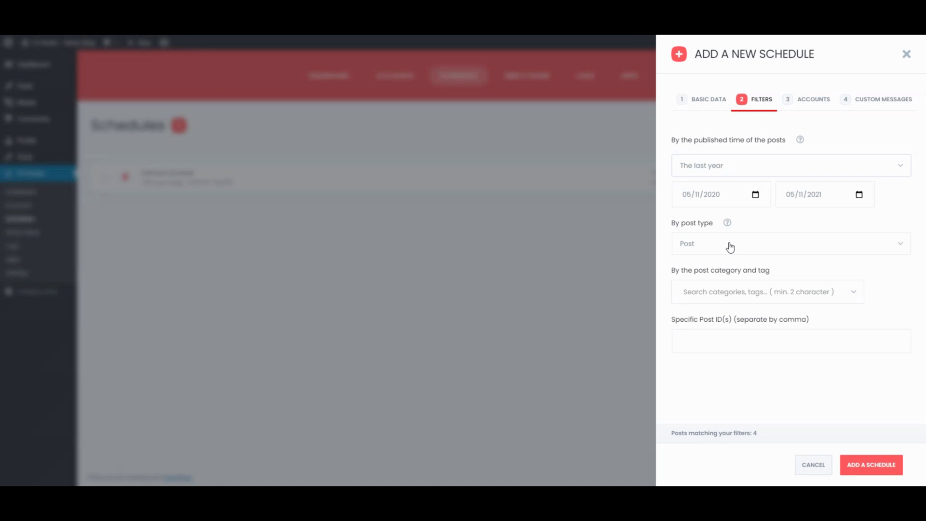
pyautogui.click(730, 247)
pyautogui.moveTo(727, 223)
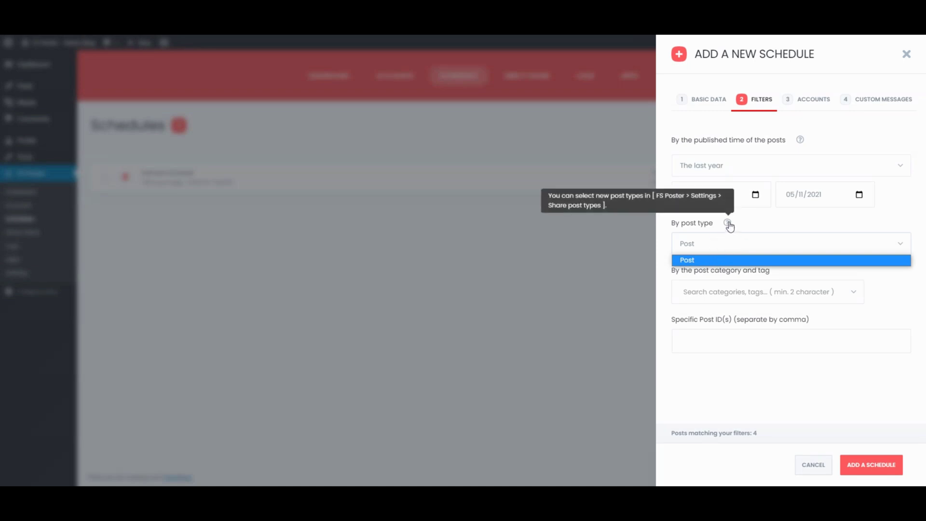
pyautogui.click(757, 229)
pyautogui.click(762, 289)
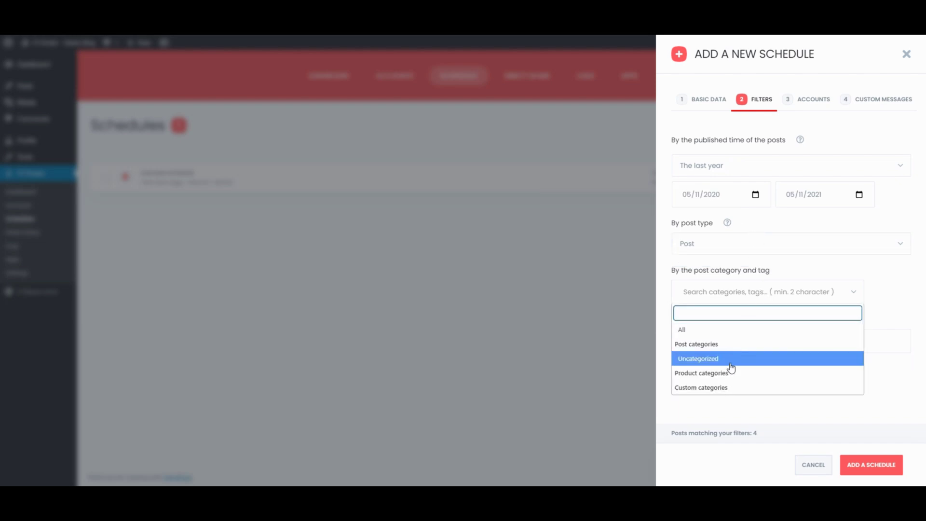
pyautogui.click(792, 272)
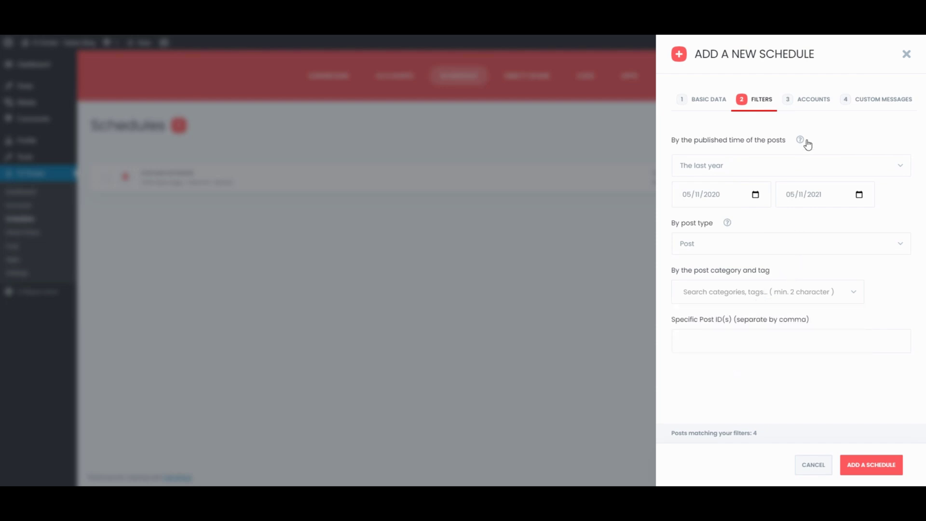
# Add the FS Poster Telegram chat to the schedule's selected accounts
pyautogui.click(815, 104)
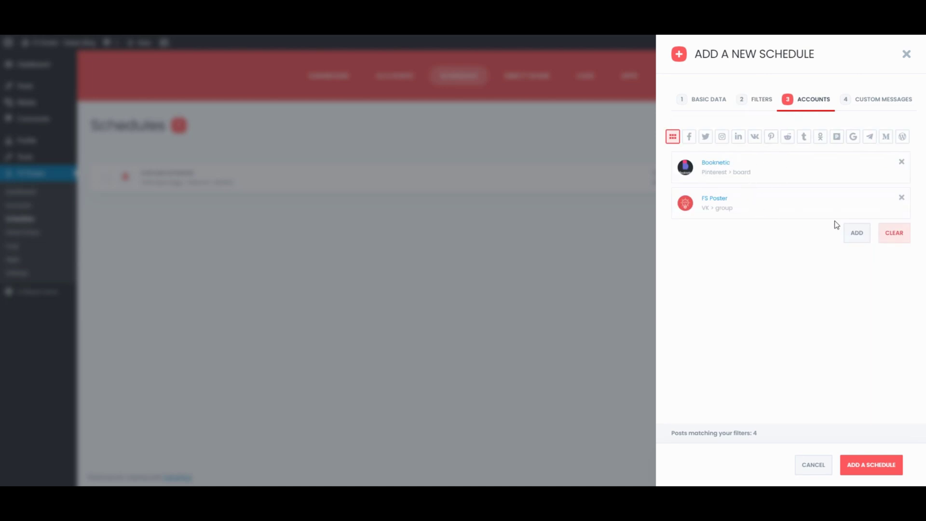
pyautogui.click(857, 233)
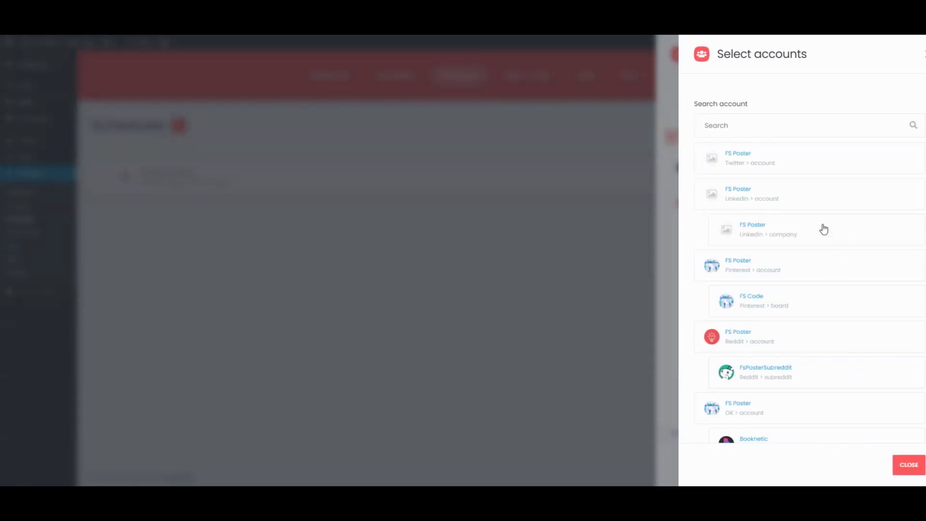
pyautogui.scroll(-5, 768, 312)
pyautogui.scroll(-5, 770, 329)
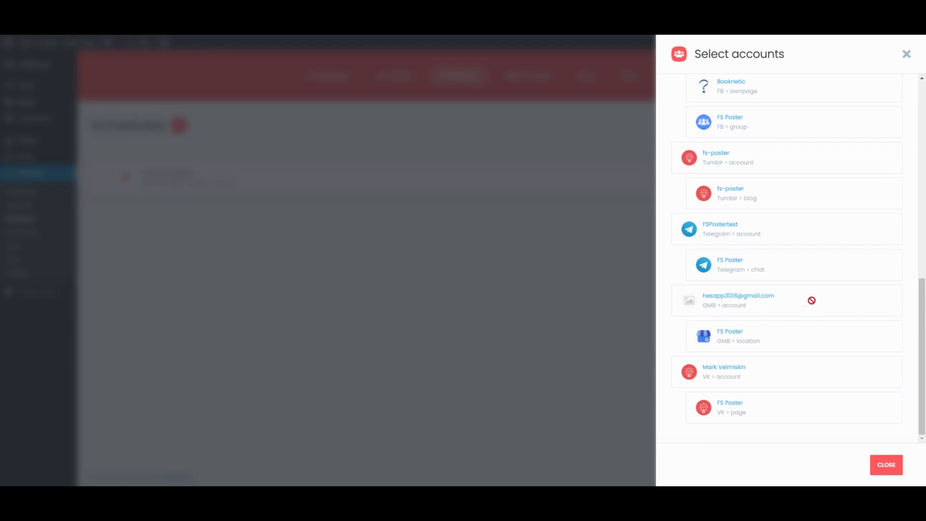
pyautogui.click(817, 269)
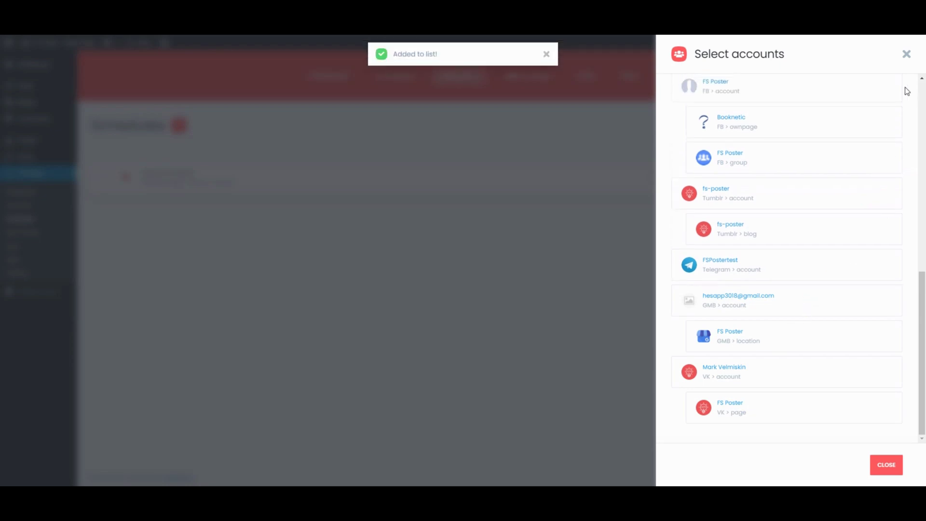
pyautogui.click(907, 56)
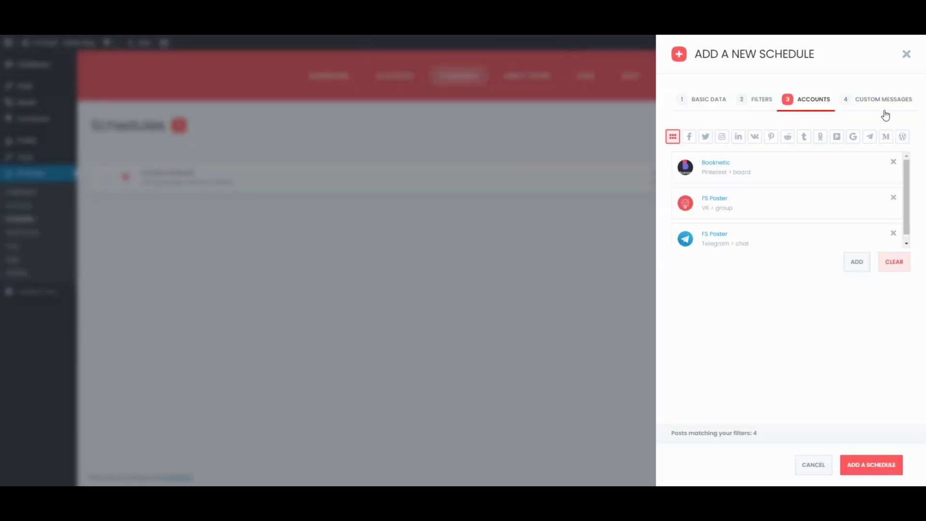
# Set the custom message to title, short content, tags and 'Published by {author}', then save
pyautogui.click(884, 99)
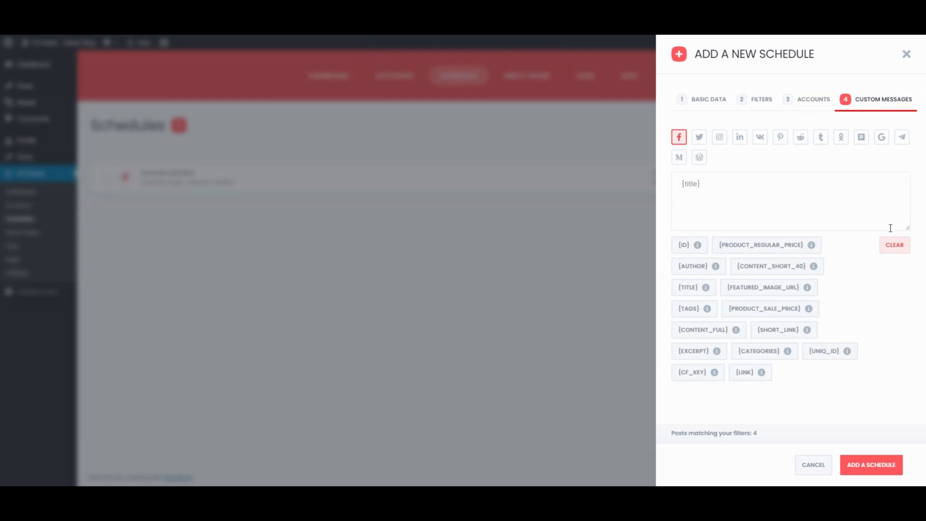
pyautogui.moveTo(908, 228); pyautogui.dragTo(899, 337)
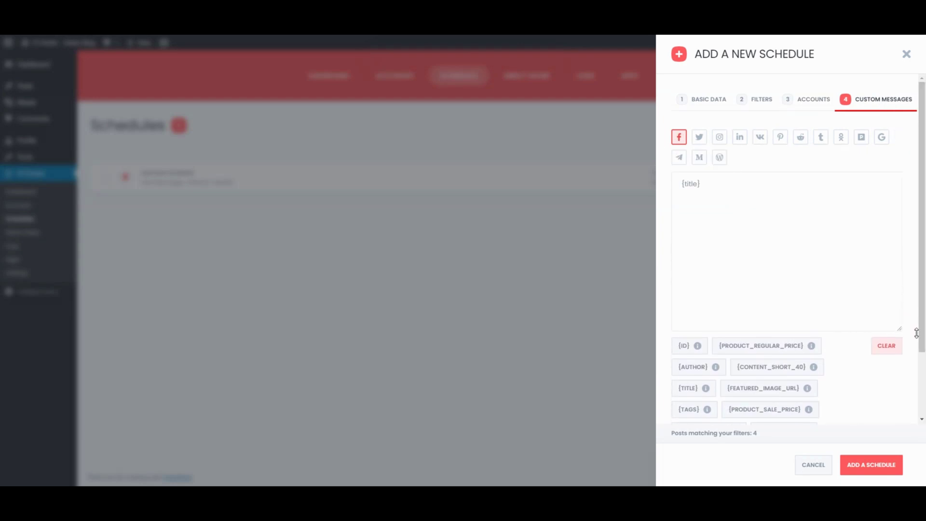
pyautogui.doubleClick(844, 288)
pyautogui.write('{title}  {content_short_200}  {tags}  Published by {author}')
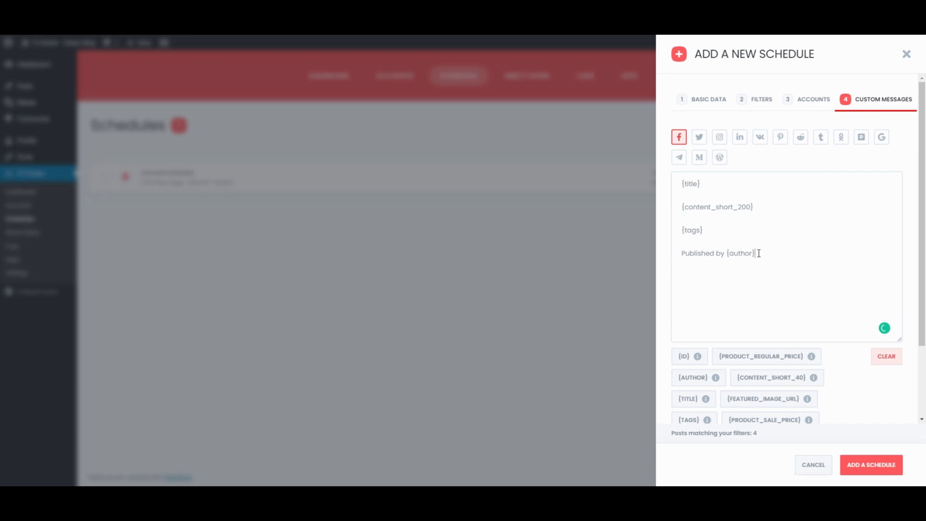
pyautogui.moveTo(758, 253); pyautogui.dragTo(689, 187)
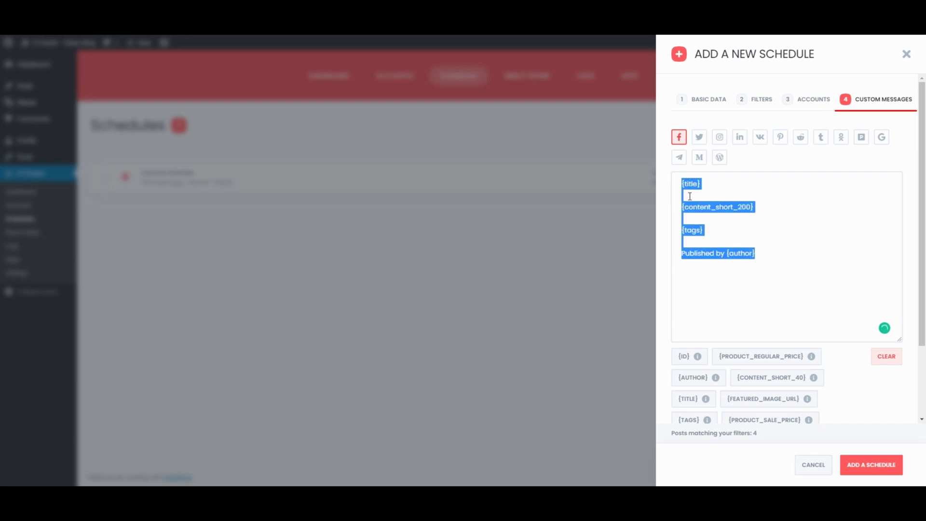
pyautogui.click(876, 465)
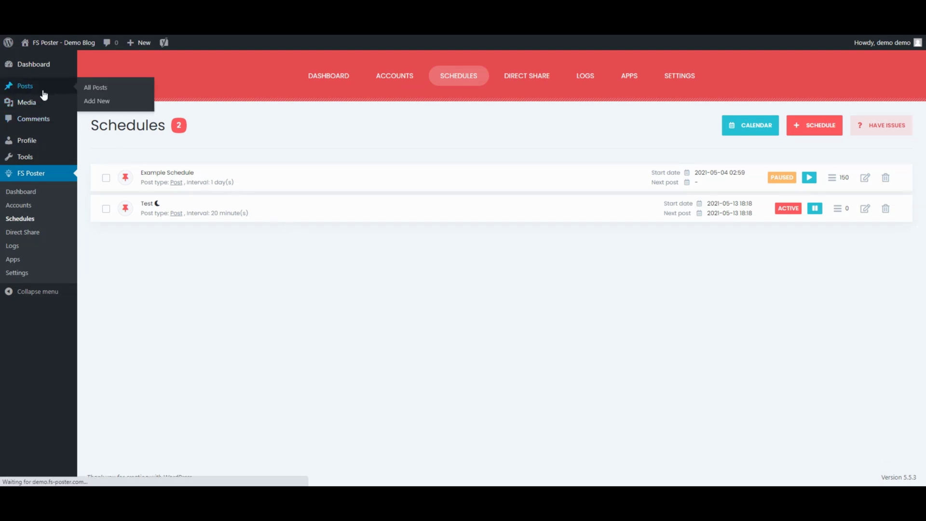
# Schedule the Instagram how-to post to share once, starting 05/20/2021
pyautogui.click(25, 86)
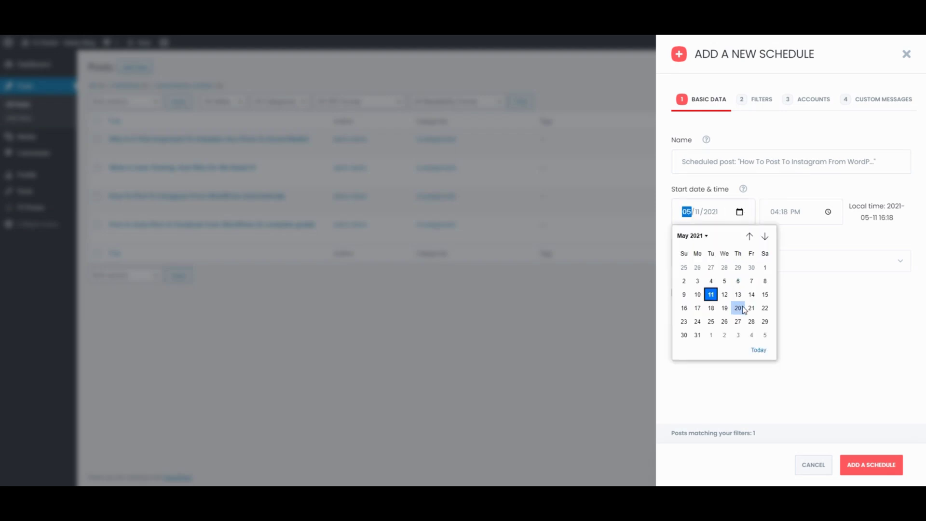
pyautogui.click(739, 308)
pyautogui.click(786, 260)
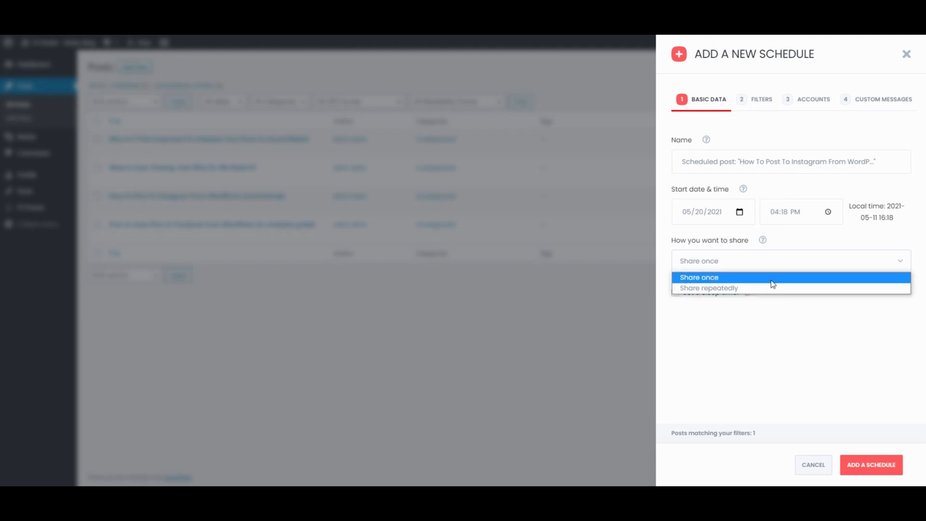
pyautogui.click(771, 279)
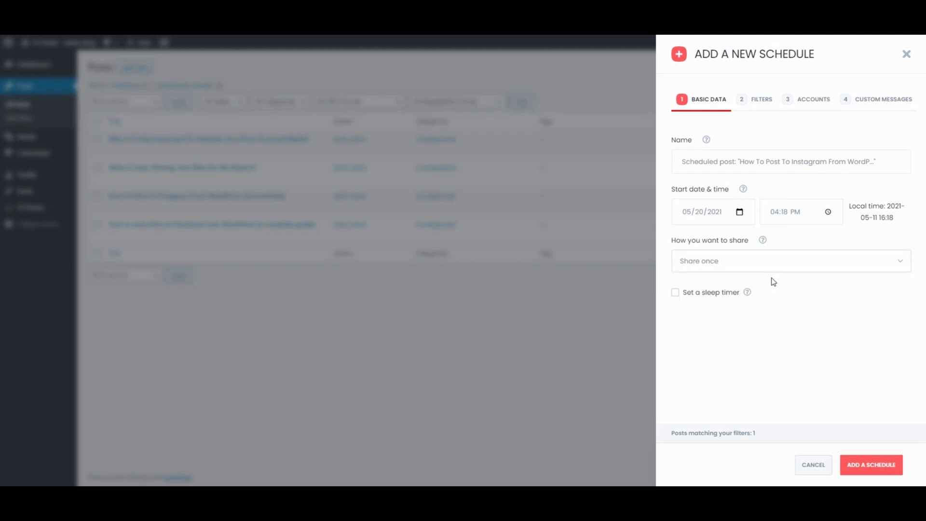
pyautogui.click(715, 292)
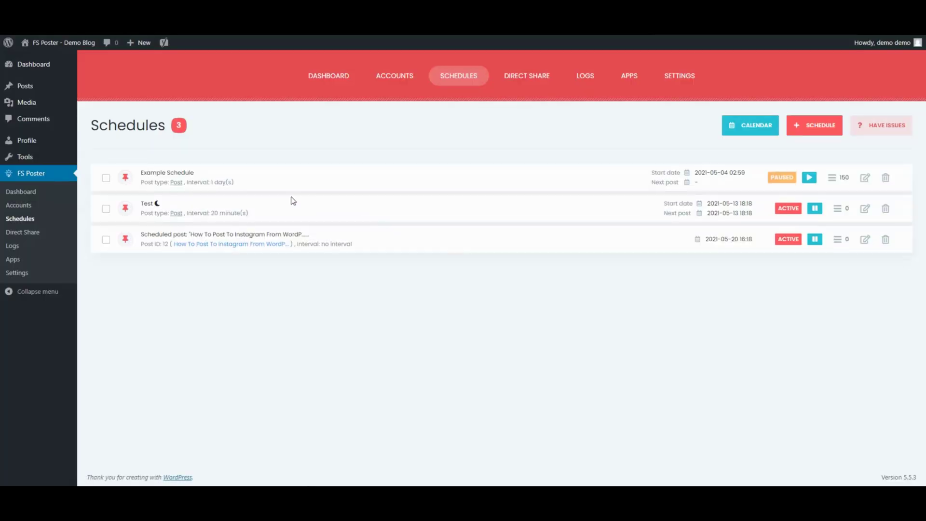
# Bulk-schedule the three checked posts with FS Poster: Schedule
pyautogui.click(25, 86)
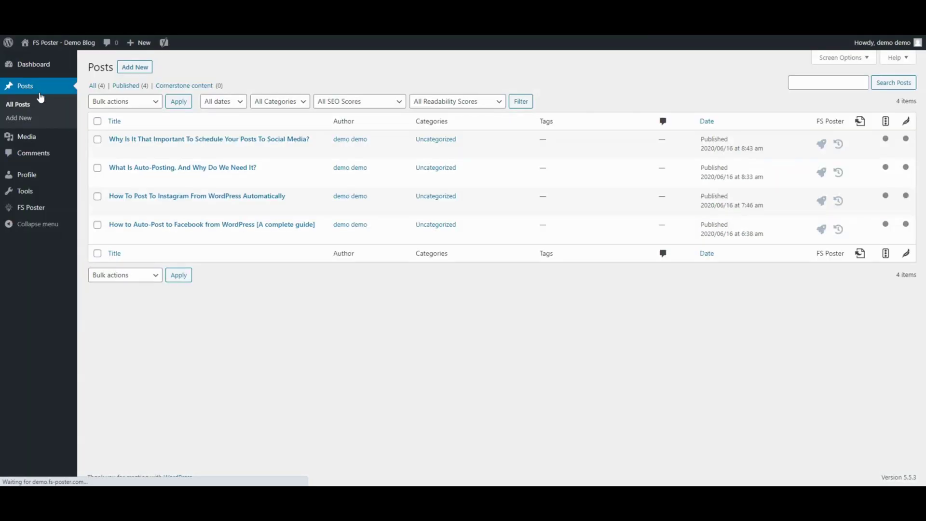
pyautogui.click(97, 139)
pyautogui.click(97, 167)
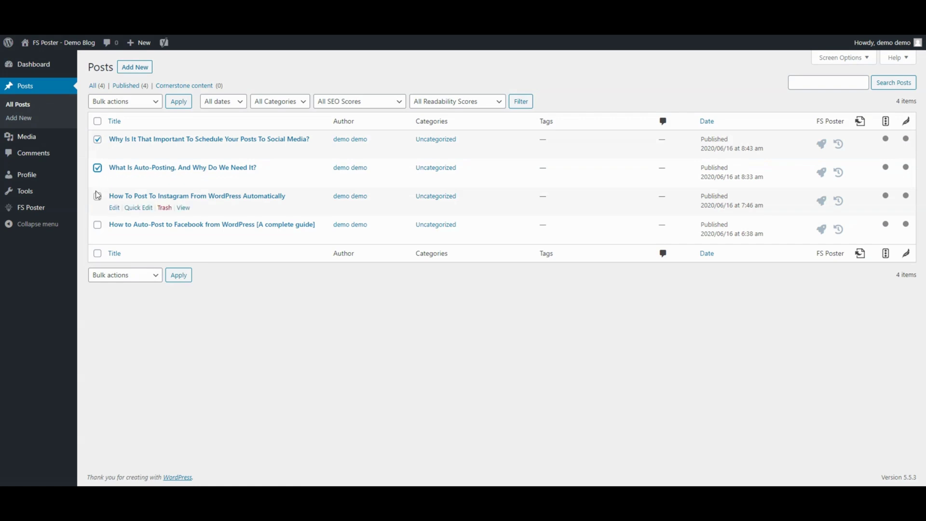
pyautogui.click(97, 224)
pyautogui.click(125, 102)
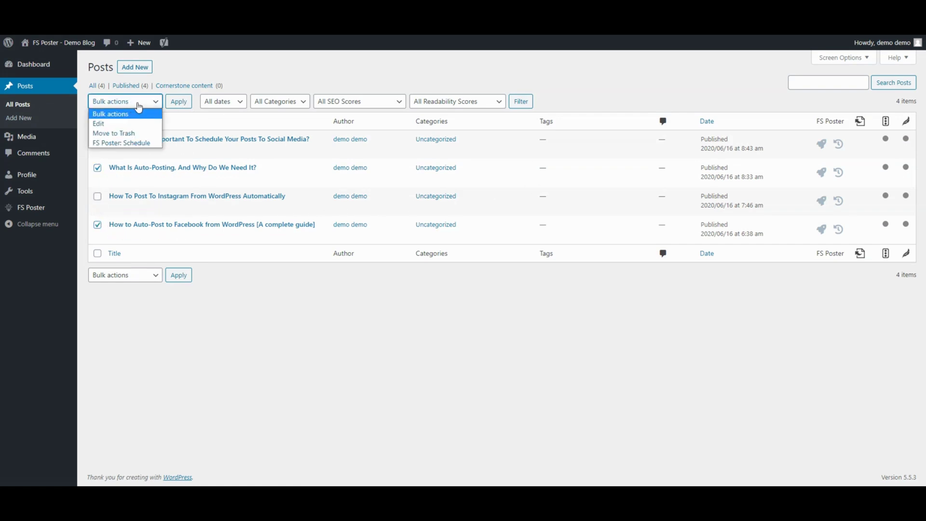
pyautogui.click(123, 142)
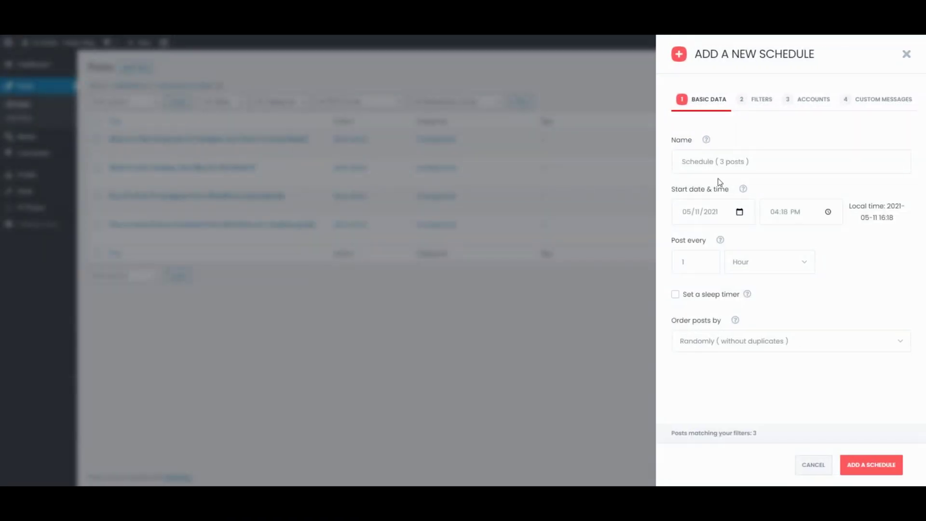
# Set the bulk schedule to start 05/21/2021 and post every 1 day
pyautogui.tripleClick(757, 162)
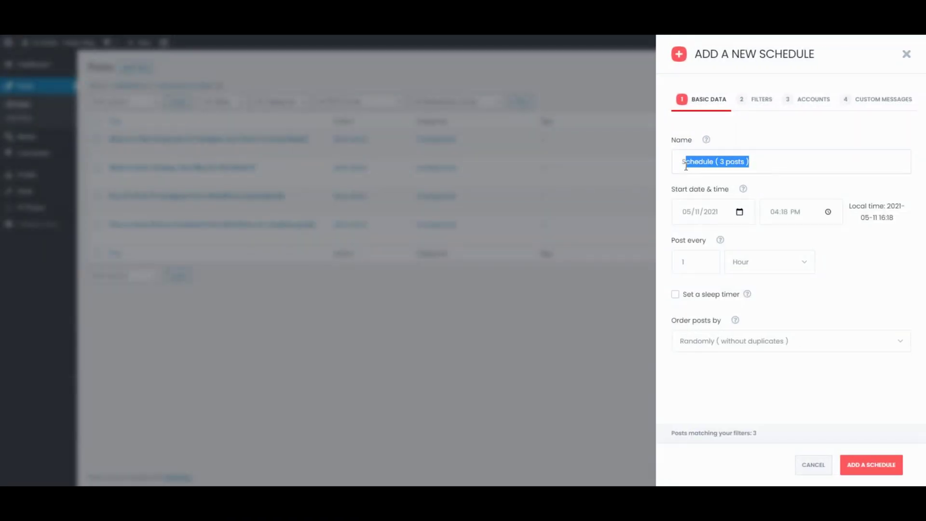
pyautogui.click(739, 211)
pyautogui.click(751, 307)
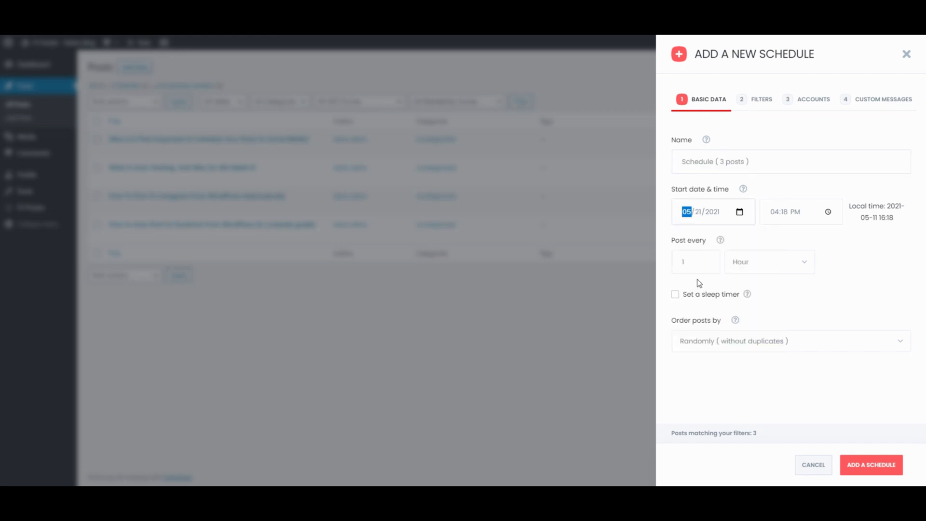
pyautogui.click(760, 262)
pyautogui.click(752, 298)
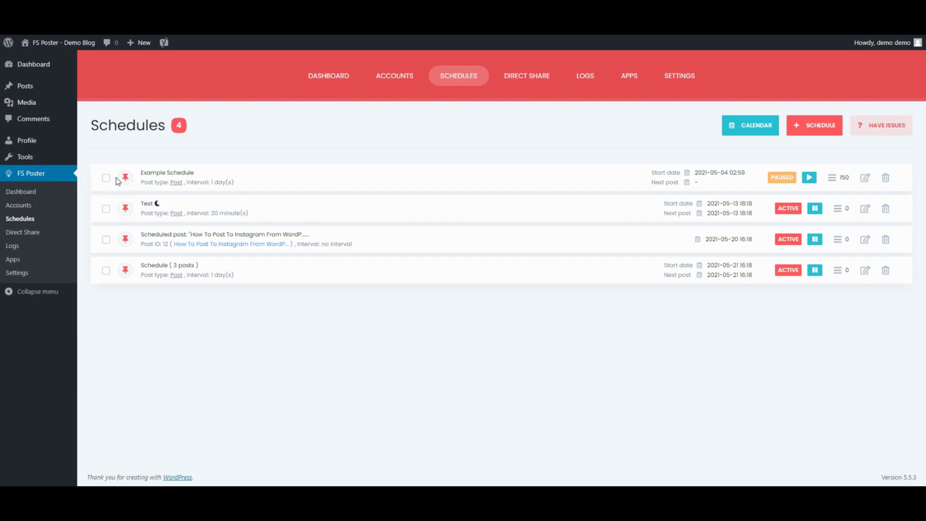
# Bulk-schedule the Instagram and Facebook auto-post images from the Media Library
pyautogui.click(31, 105)
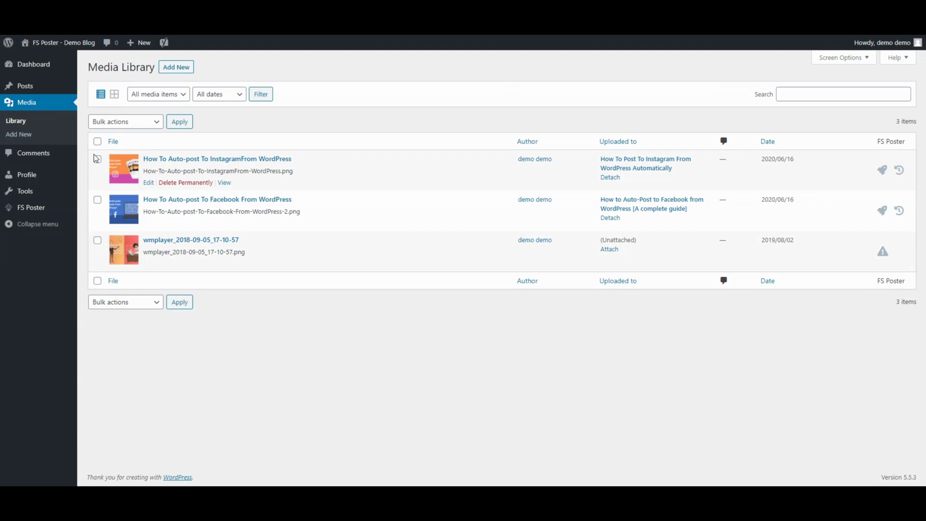
pyautogui.moveTo(899, 171)
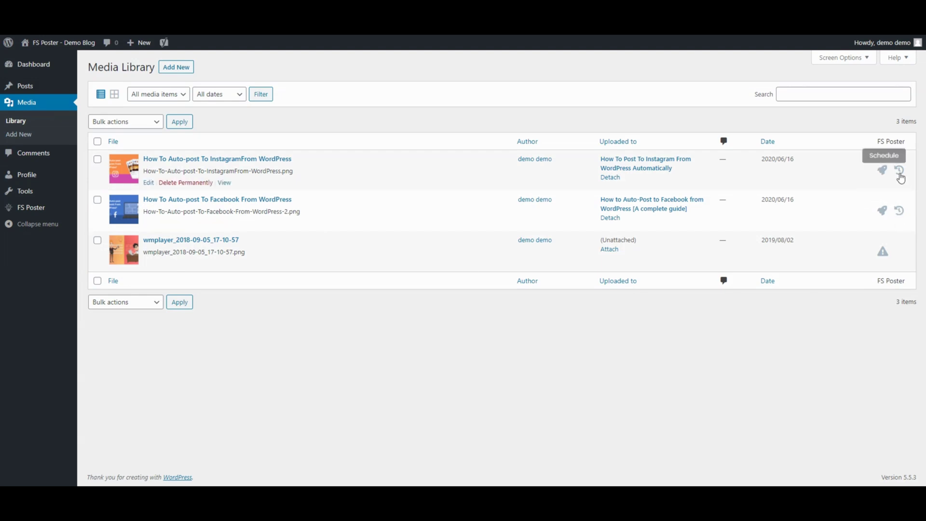
pyautogui.click(97, 159)
pyautogui.click(97, 199)
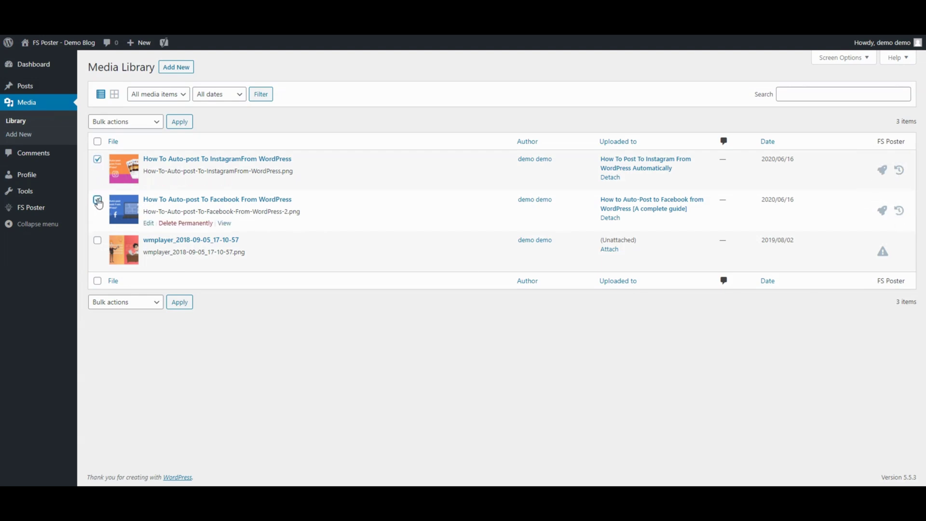
pyautogui.click(125, 121)
pyautogui.click(126, 148)
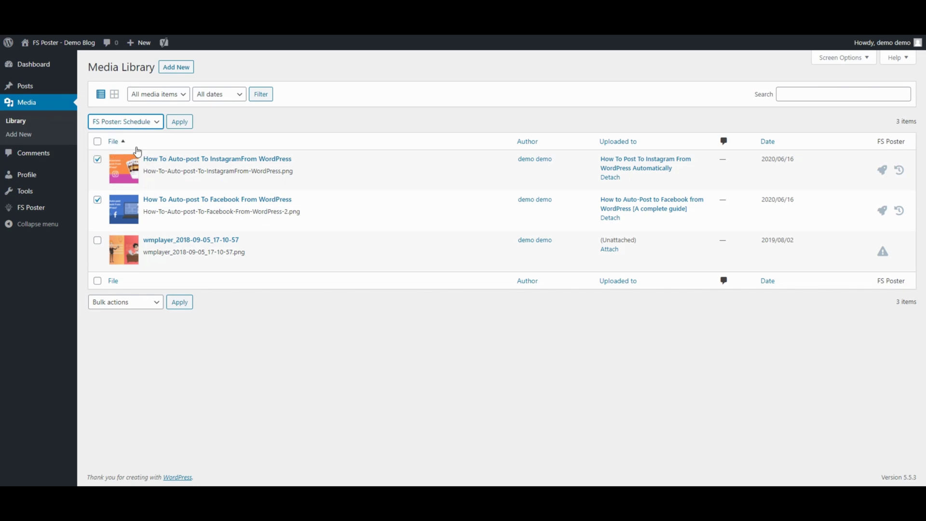
pyautogui.click(180, 121)
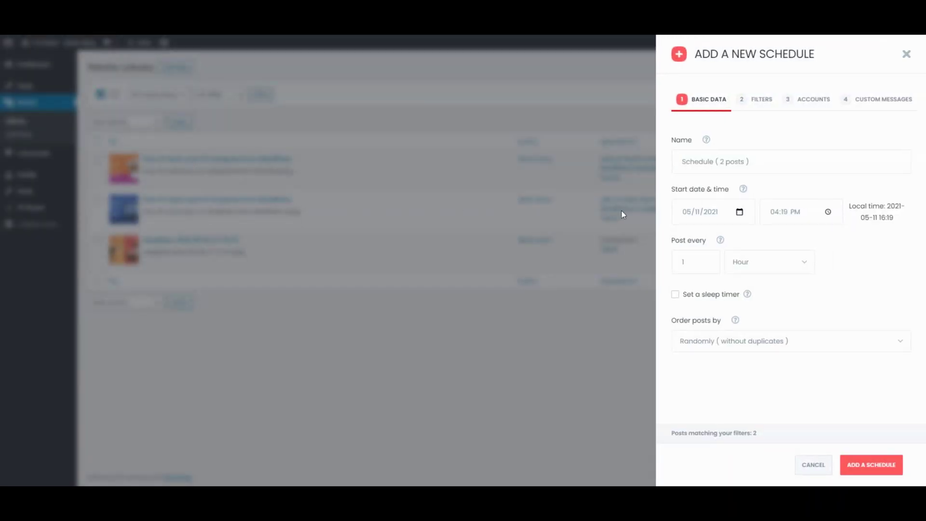
# Set the media schedule to every 2 hours from 05/21/2021 and save it
pyautogui.click(747, 262)
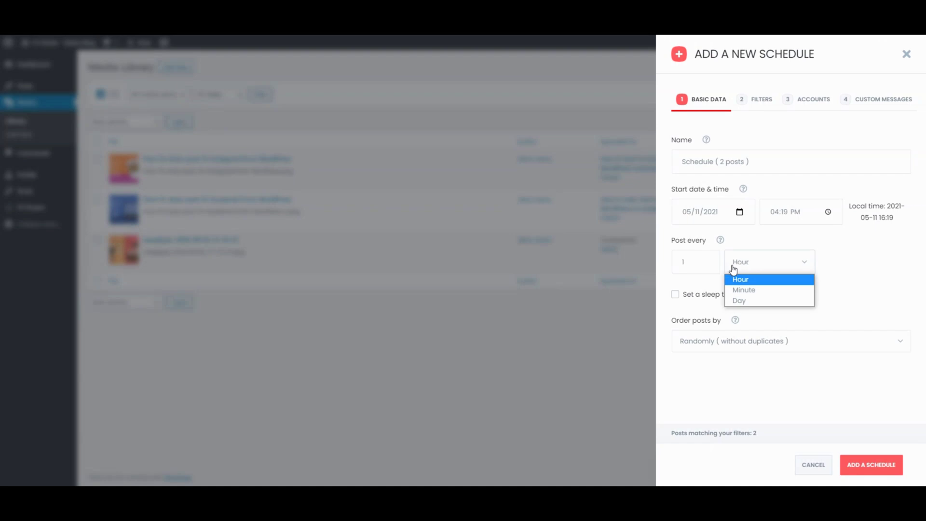
pyautogui.click(703, 261)
pyautogui.click(706, 258)
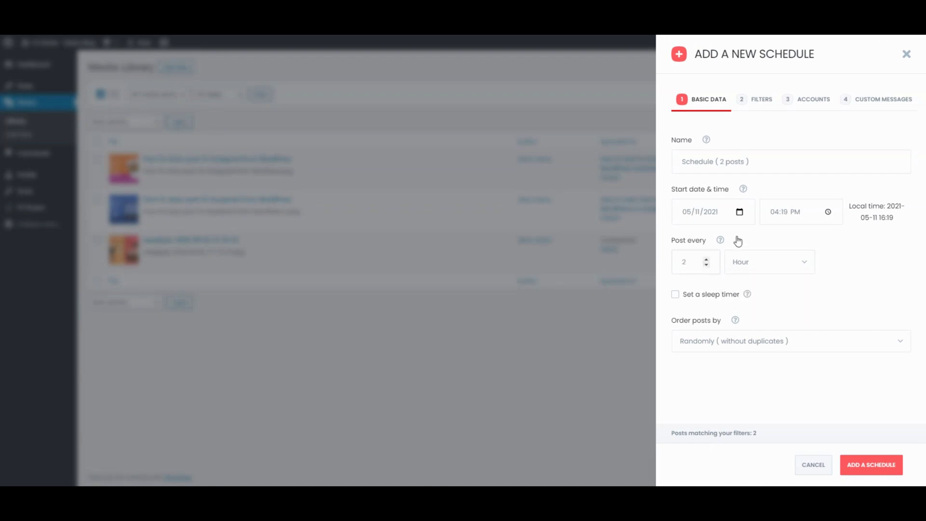
pyautogui.click(739, 212)
pyautogui.click(743, 311)
pyautogui.click(861, 465)
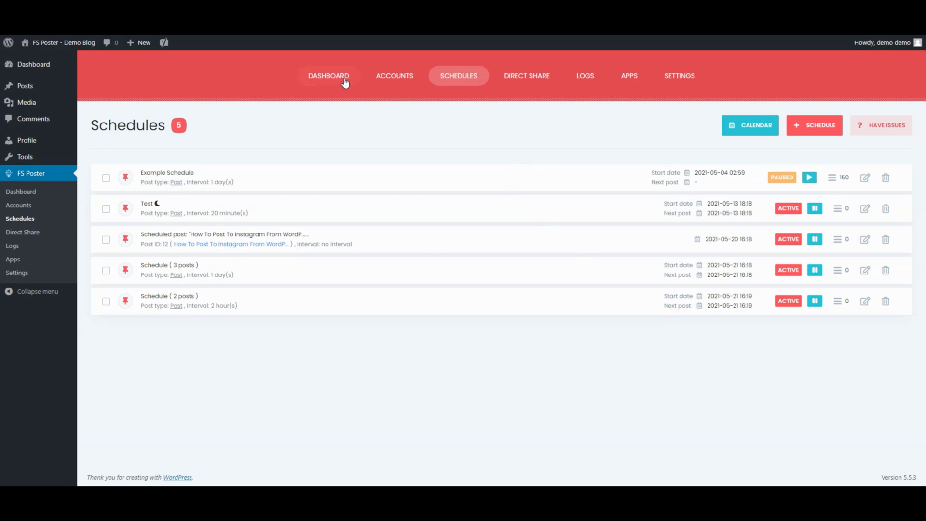
# Open the dashboard and highlight the monthly shares and clicks-from-schedules statistics
pyautogui.click(328, 76)
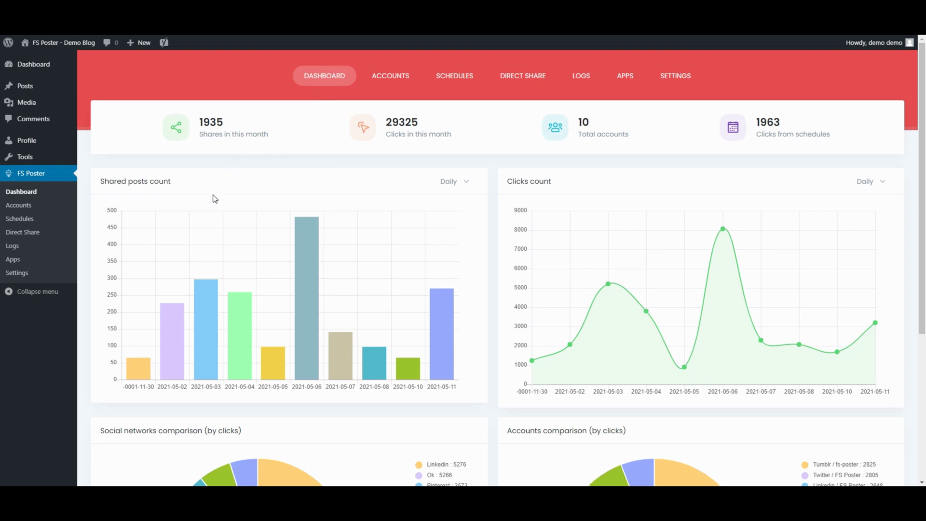
pyautogui.scroll(-1, 220, 210)
pyautogui.scroll(1, 223, 221)
pyautogui.scroll(-3, 286, 290)
pyautogui.scroll(-2, 286, 290)
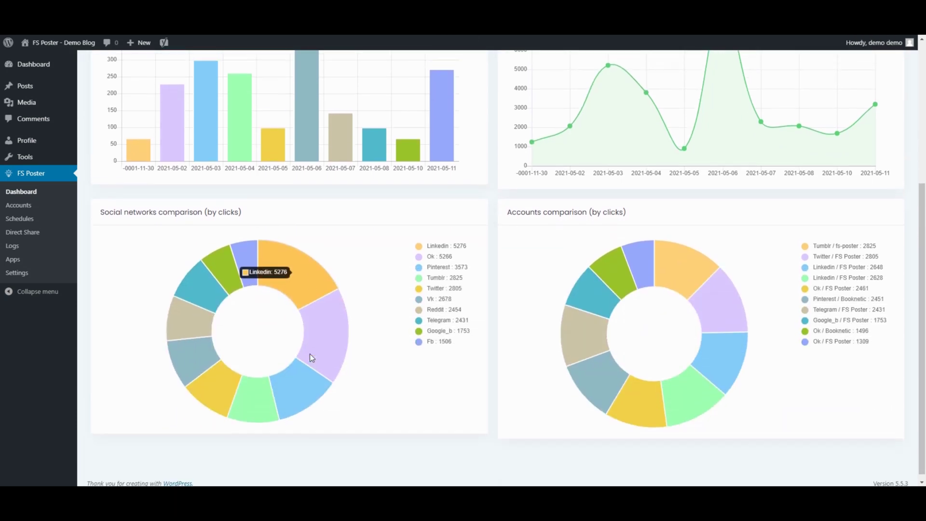
pyautogui.scroll(3, 310, 354)
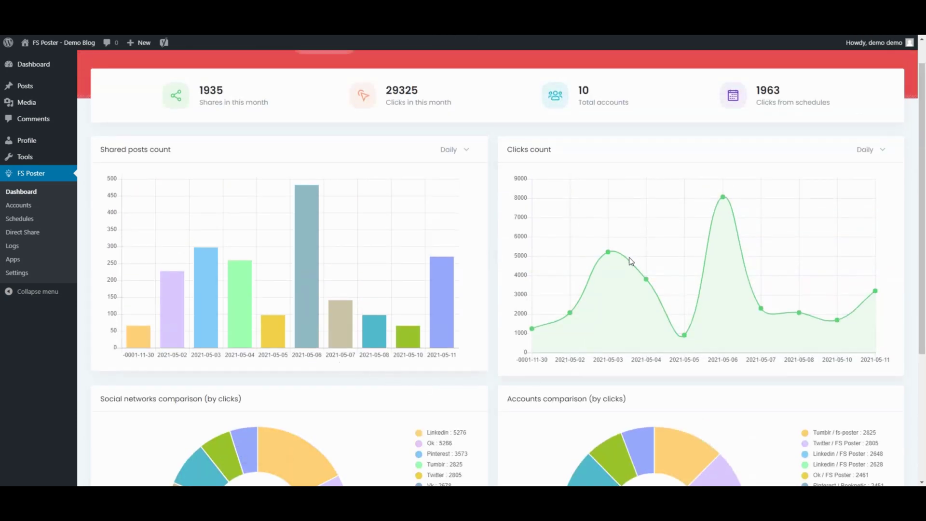
pyautogui.moveTo(273, 109); pyautogui.dragTo(200, 103)
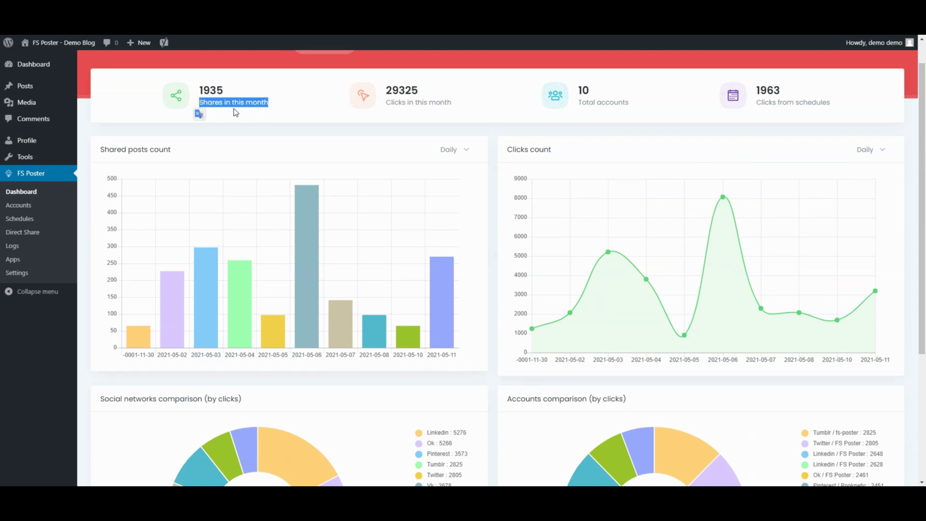
pyautogui.moveTo(846, 105); pyautogui.dragTo(761, 107)
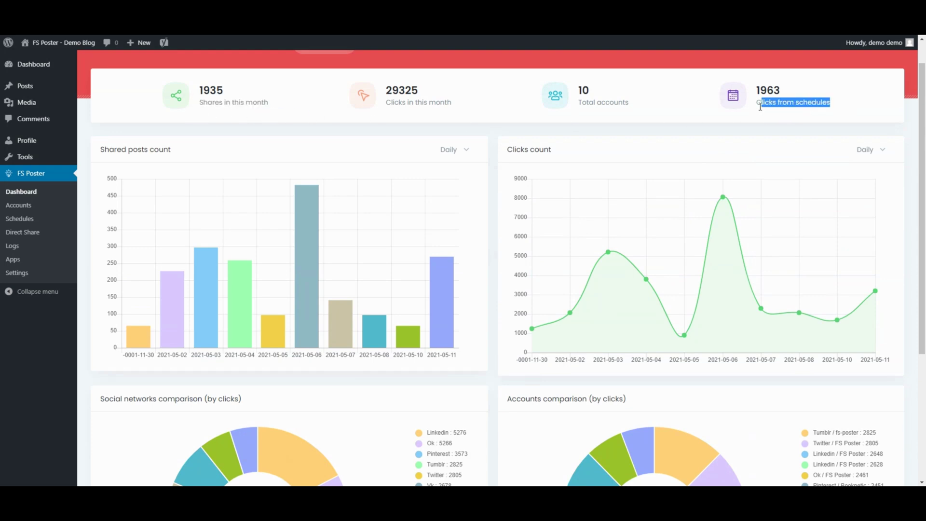
pyautogui.scroll(1, 760, 107)
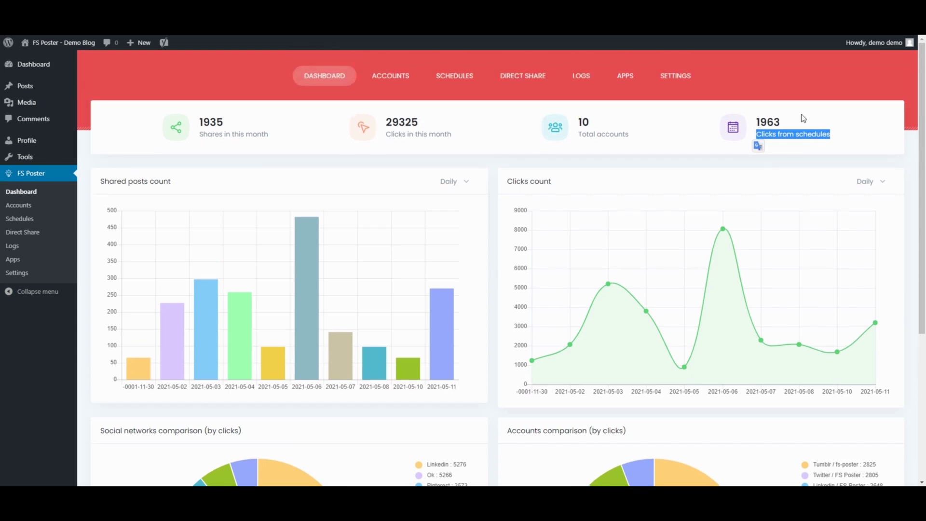